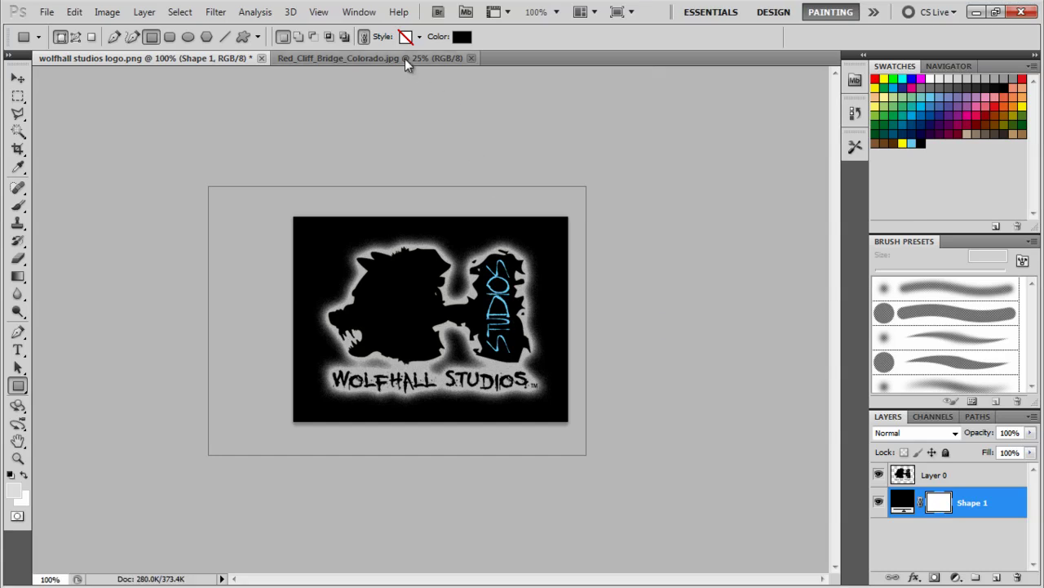
Step: Bring the Red_Cliff_Bridge_Colorado.jpg photo to the front, shown at 25%
{"action": "left_click", "coordinate": [405, 59]}
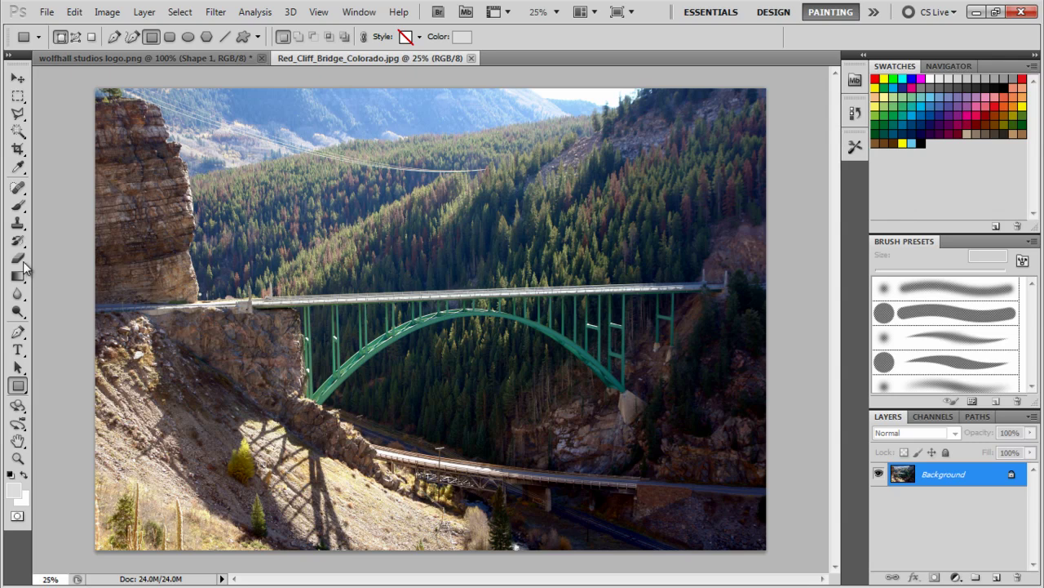
Step: Select the Clone Stamp tool and set its brush size to 125 px
{"action": "left_click", "coordinate": [18, 205]}
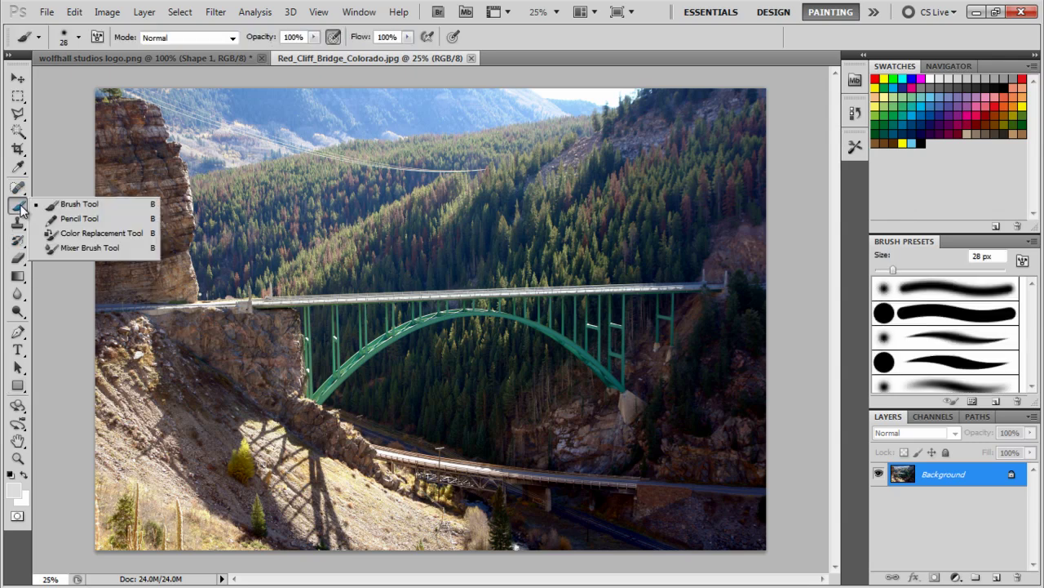
{"action": "left_click", "coordinate": [18, 222]}
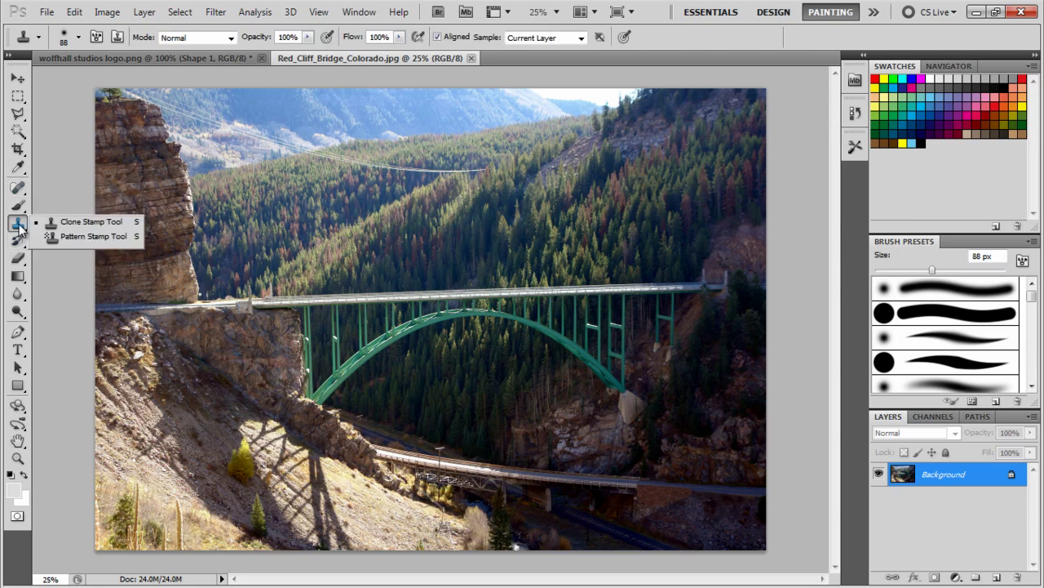
{"action": "left_click", "coordinate": [71, 225]}
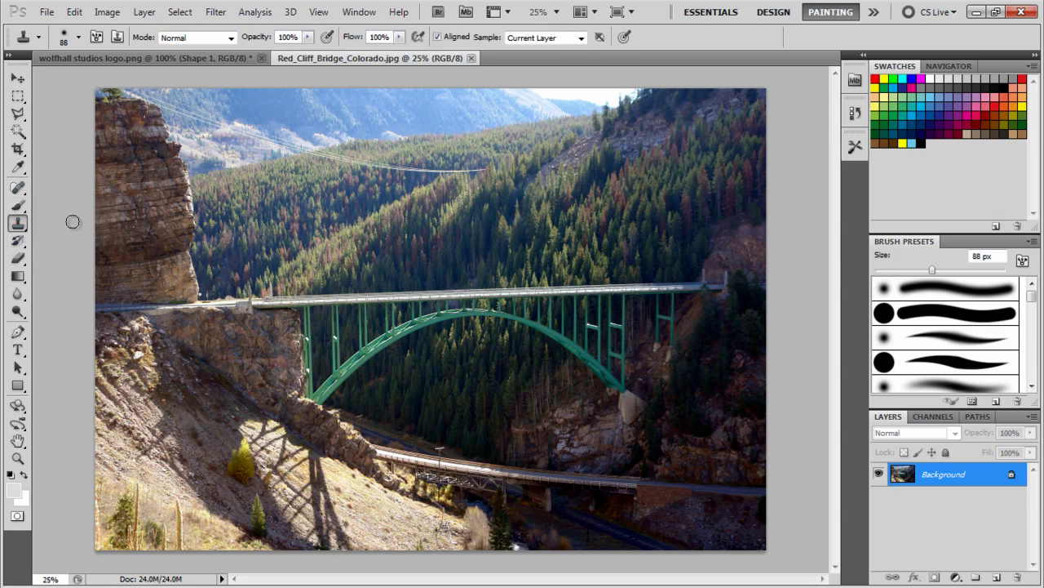
{"action": "right_click", "coordinate": [580, 264]}
{"action": "left_click_drag", "start_coordinate": [670, 290], "coordinate": [688, 291]}
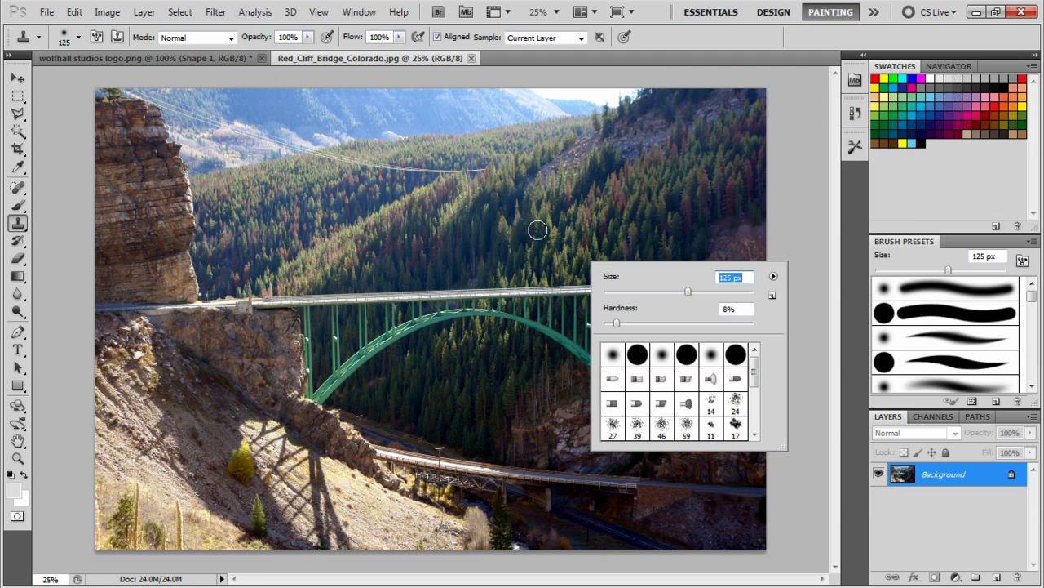
{"action": "left_click", "coordinate": [566, 276]}
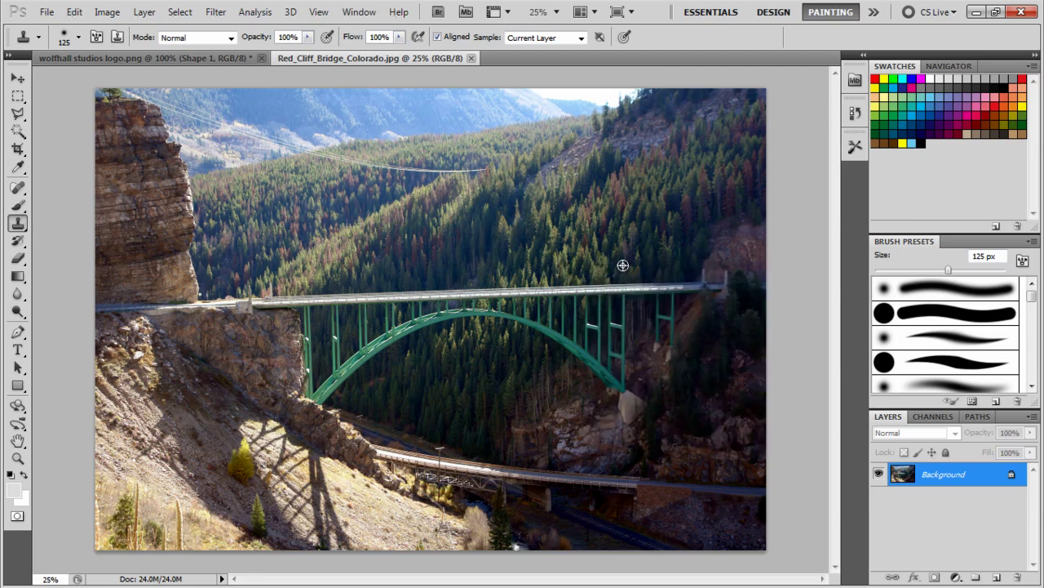
Step: Clone forest over the bridge deck's right end and its outermost right supports
{"action": "left_click", "coordinate": [687, 249], "text": "alt"}
{"action": "mouse_move", "coordinate": [673, 284]}
{"action": "left_mouse_down"}
{"action": "mouse_move", "coordinate": [648, 287]}
{"action": "mouse_move", "coordinate": [724, 285]}
{"action": "left_mouse_up"}
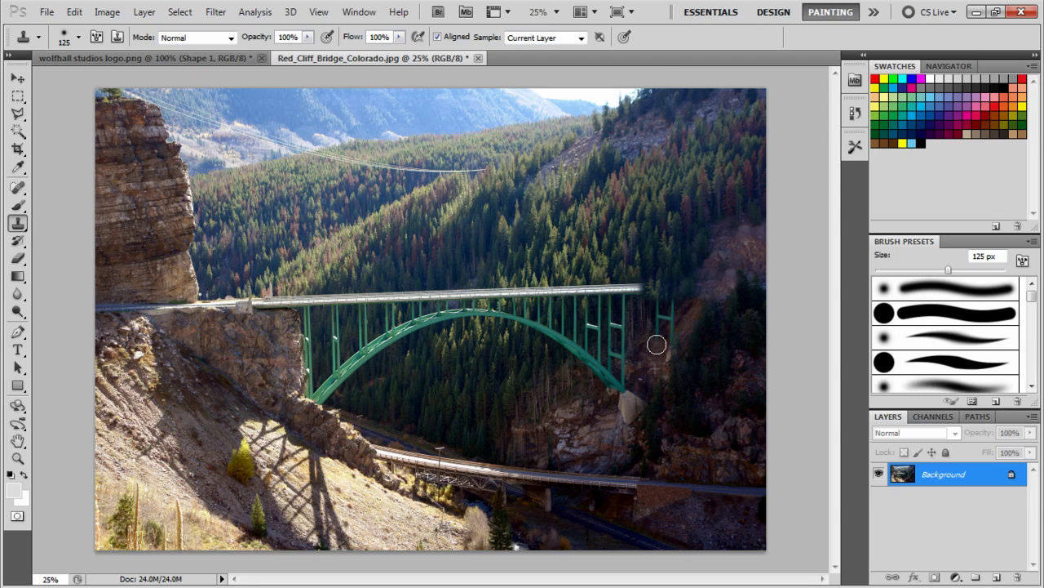
{"action": "left_click", "coordinate": [651, 354], "text": "alt"}
{"action": "left_click_drag", "start_coordinate": [667, 350], "coordinate": [669, 327]}
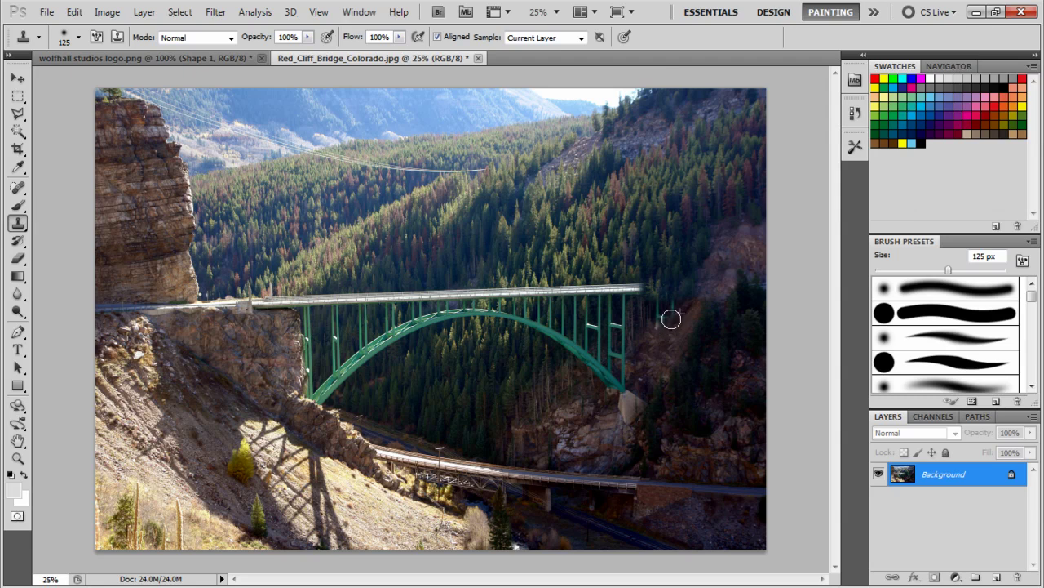
{"action": "left_click_drag", "start_coordinate": [666, 323], "coordinate": [661, 352]}
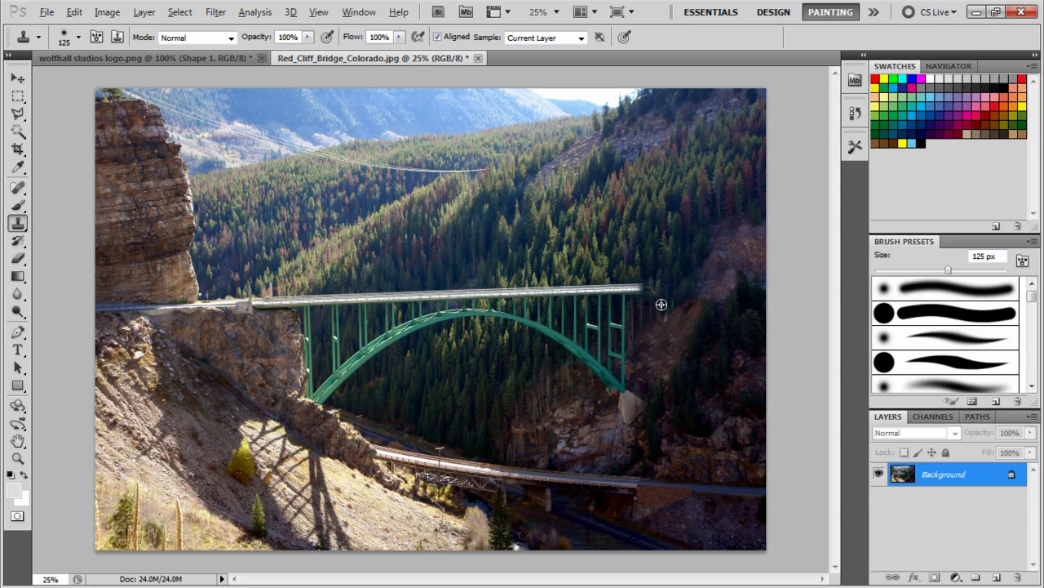
Step: Sample forest near the deck and clone away the middle of the green arch bridge
{"action": "left_click", "coordinate": [660, 305], "text": "alt"}
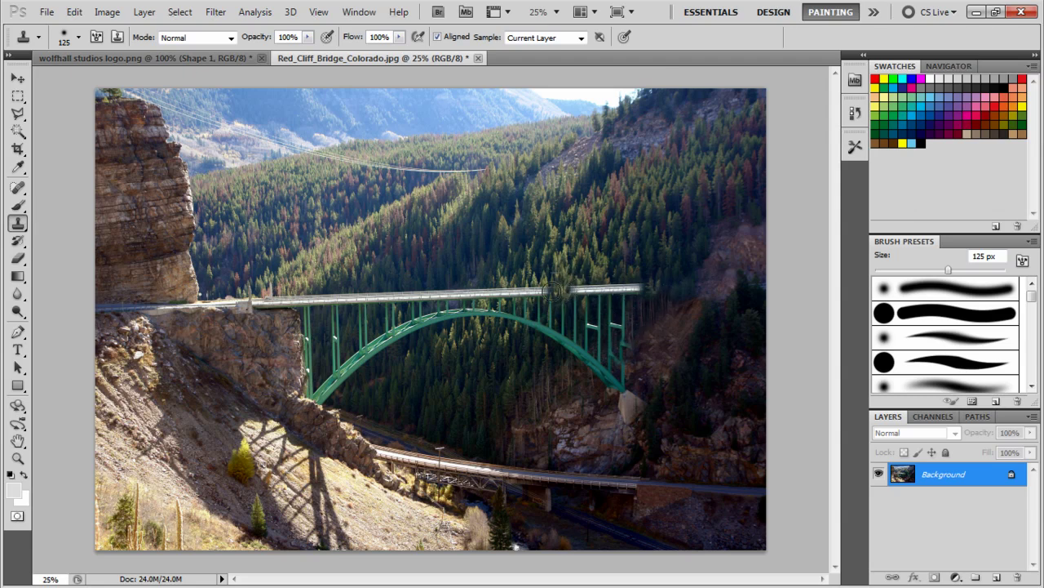
{"action": "left_click_drag", "start_coordinate": [552, 290], "coordinate": [516, 294]}
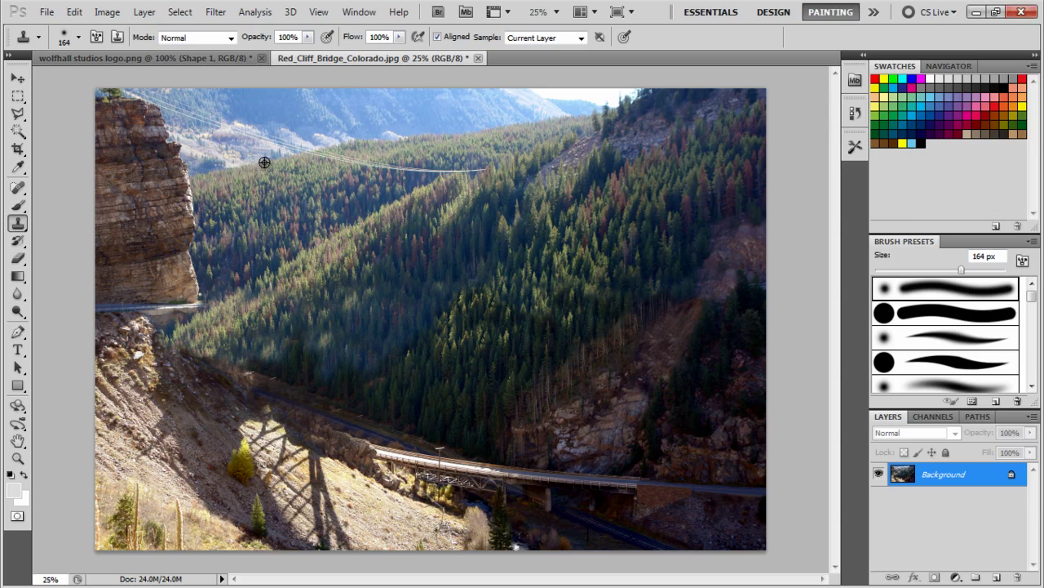
Step: Clone sky, hills and forest over the left rock cliff face and its top ledge
{"action": "mouse_move", "coordinate": [271, 160]}
{"action": "left_mouse_down"}
{"action": "mouse_move", "coordinate": [190, 180]}
{"action": "mouse_move", "coordinate": [184, 165]}
{"action": "mouse_move", "coordinate": [158, 186]}
{"action": "mouse_move", "coordinate": [184, 179]}
{"action": "mouse_move", "coordinate": [104, 199]}
{"action": "left_mouse_up"}
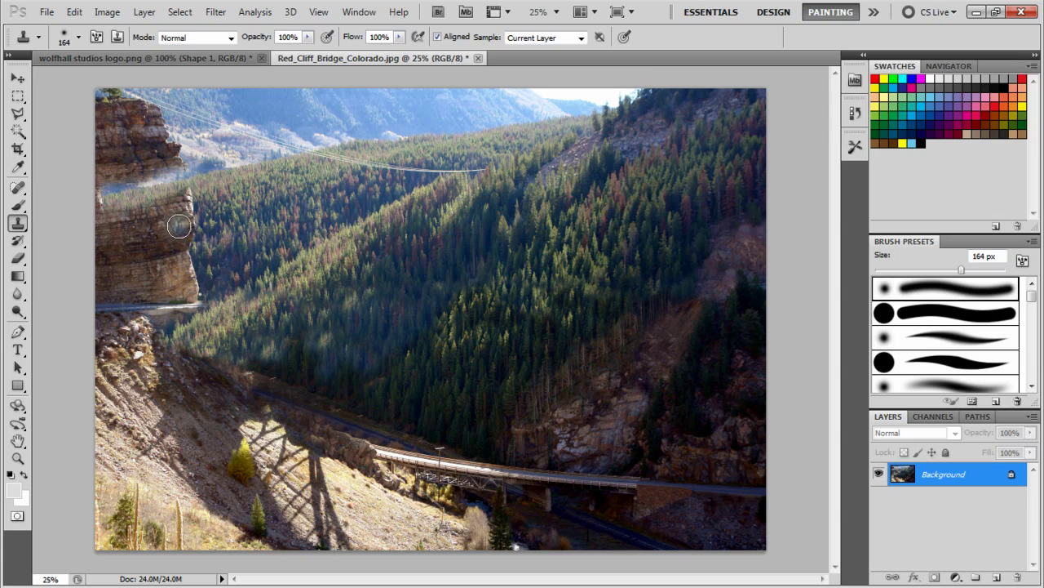
{"action": "mouse_move", "coordinate": [179, 226]}
{"action": "left_mouse_down"}
{"action": "mouse_move", "coordinate": [187, 195]}
{"action": "mouse_move", "coordinate": [188, 284]}
{"action": "mouse_move", "coordinate": [179, 289]}
{"action": "mouse_move", "coordinate": [191, 289]}
{"action": "mouse_move", "coordinate": [173, 281]}
{"action": "mouse_move", "coordinate": [155, 250]}
{"action": "mouse_move", "coordinate": [153, 208]}
{"action": "mouse_move", "coordinate": [162, 208]}
{"action": "mouse_move", "coordinate": [147, 230]}
{"action": "mouse_move", "coordinate": [152, 288]}
{"action": "mouse_move", "coordinate": [130, 215]}
{"action": "mouse_move", "coordinate": [142, 275]}
{"action": "left_mouse_up"}
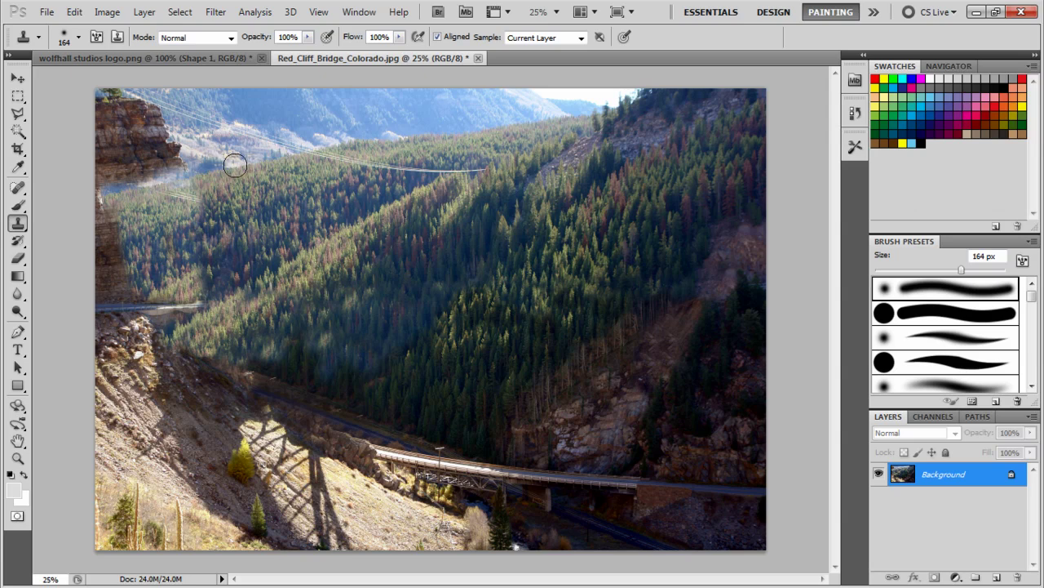
{"action": "mouse_move", "coordinate": [181, 178]}
{"action": "left_mouse_down"}
{"action": "mouse_move", "coordinate": [169, 149]}
{"action": "mouse_move", "coordinate": [179, 154]}
{"action": "mouse_move", "coordinate": [139, 104]}
{"action": "mouse_move", "coordinate": [146, 113]}
{"action": "mouse_move", "coordinate": [105, 124]}
{"action": "mouse_move", "coordinate": [145, 147]}
{"action": "mouse_move", "coordinate": [142, 169]}
{"action": "mouse_move", "coordinate": [120, 174]}
{"action": "mouse_move", "coordinate": [112, 144]}
{"action": "mouse_move", "coordinate": [103, 184]}
{"action": "left_mouse_up"}
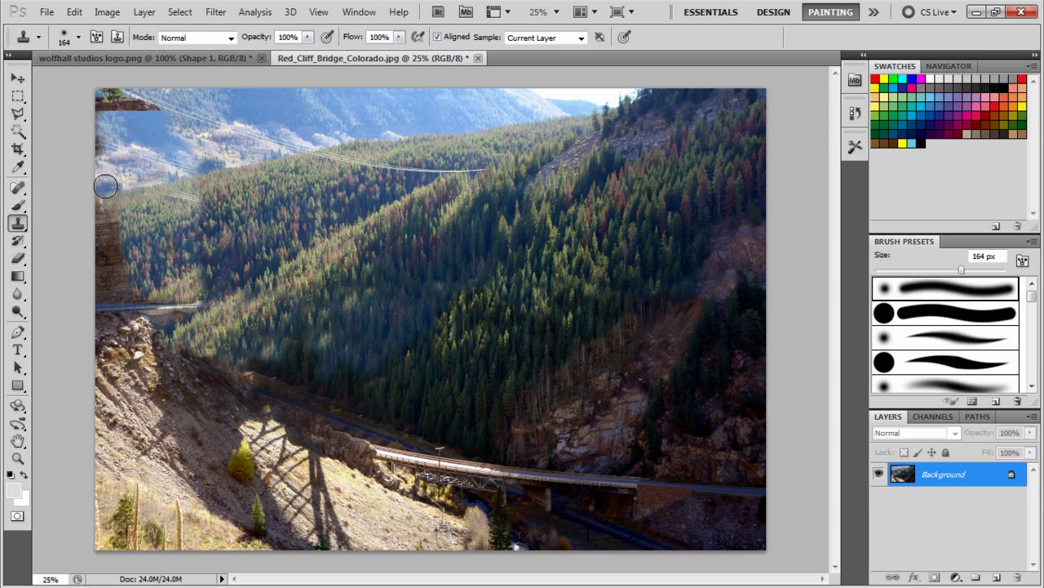
{"action": "mouse_move", "coordinate": [158, 108]}
{"action": "left_mouse_down"}
{"action": "mouse_move", "coordinate": [127, 104]}
{"action": "mouse_move", "coordinate": [168, 111]}
{"action": "mouse_move", "coordinate": [109, 104]}
{"action": "left_mouse_up"}
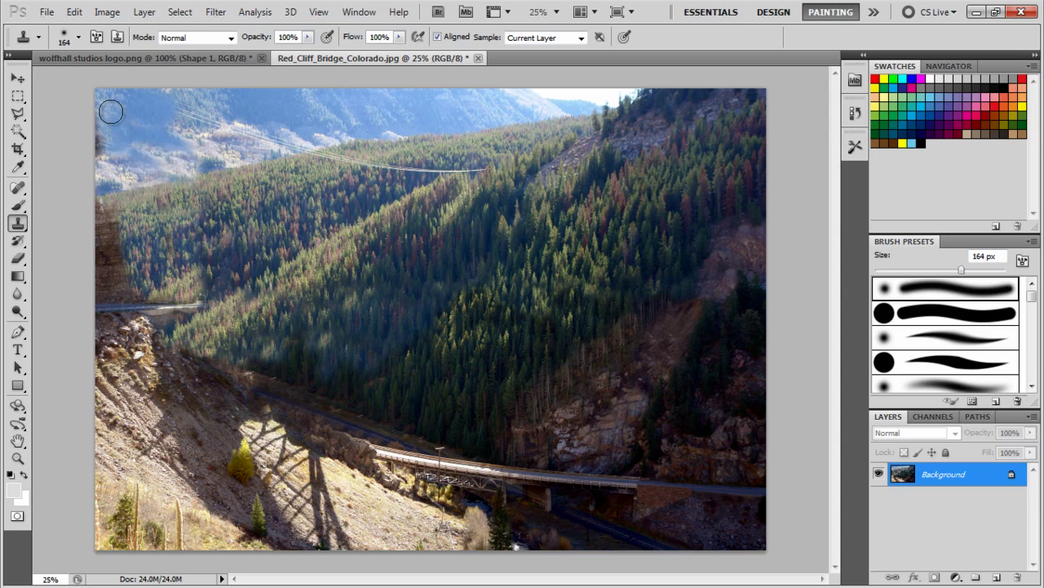
Step: Erase the power-line wires section by section with cloned sky and forest, touching up the treeline
{"action": "left_click_drag", "start_coordinate": [190, 173], "coordinate": [191, 150]}
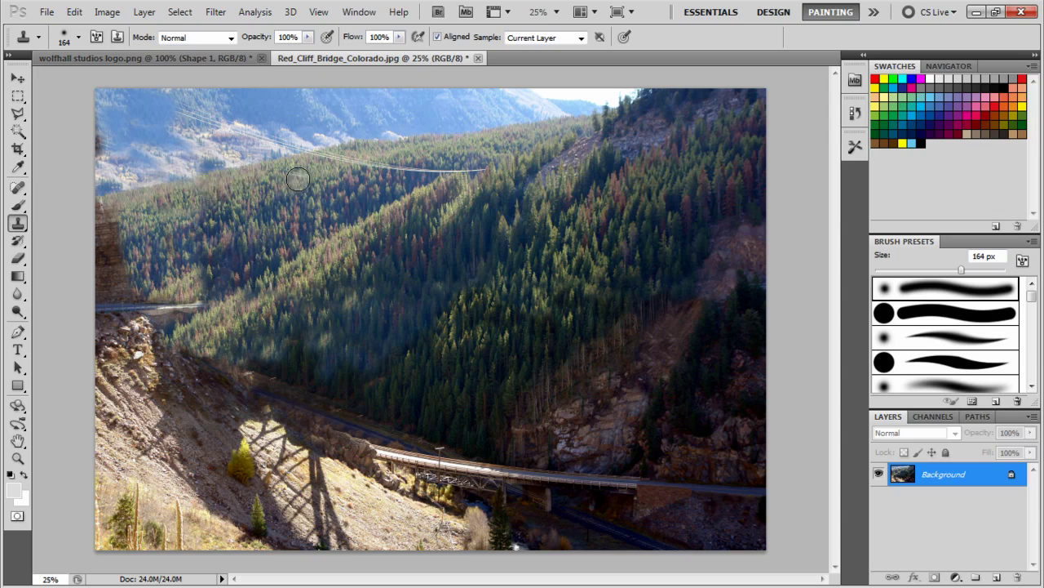
{"action": "left_click_drag", "start_coordinate": [270, 142], "coordinate": [300, 145]}
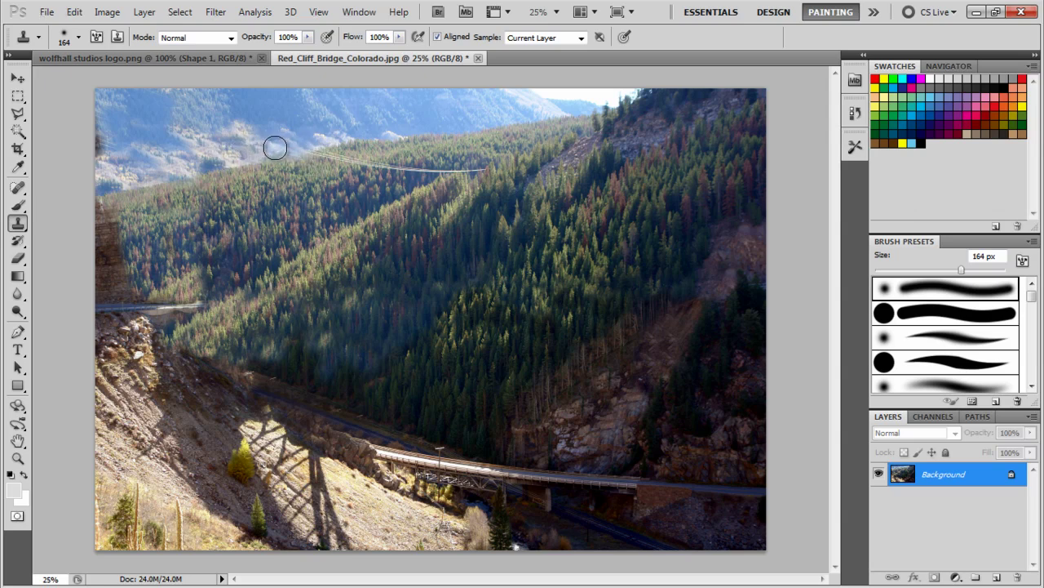
{"action": "left_click", "coordinate": [323, 165], "text": "alt"}
{"action": "left_click_drag", "start_coordinate": [338, 152], "coordinate": [322, 158]}
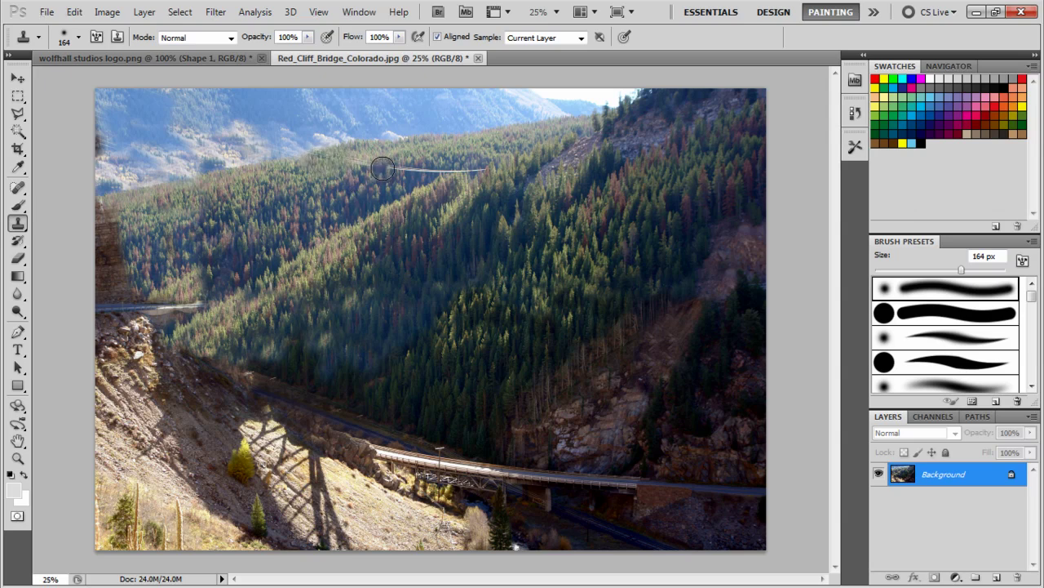
{"action": "left_click_drag", "start_coordinate": [383, 168], "coordinate": [442, 171]}
{"action": "left_click", "coordinate": [423, 188], "text": "alt"}
{"action": "left_click_drag", "start_coordinate": [453, 172], "coordinate": [483, 171]}
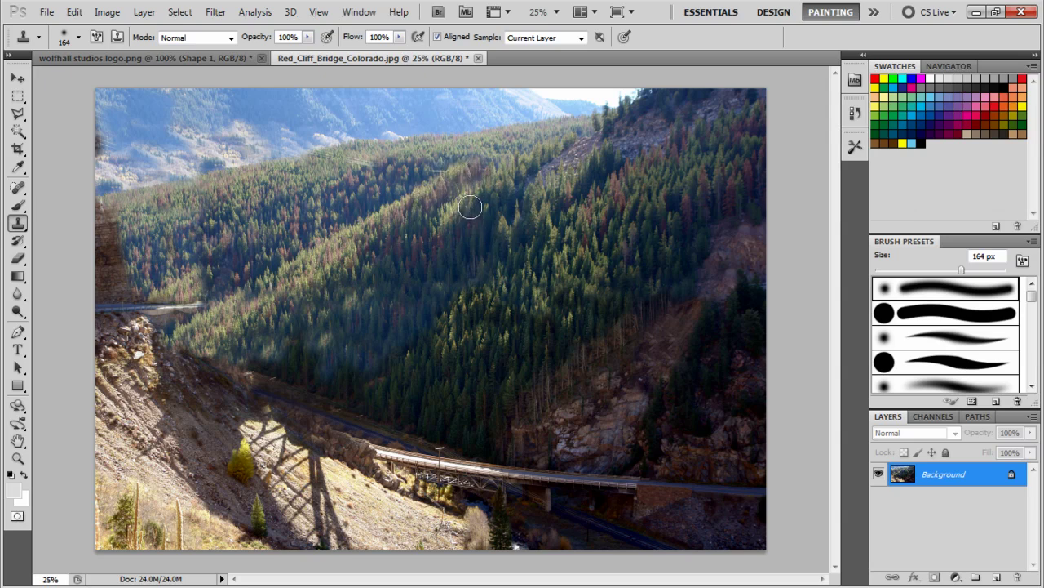
{"action": "left_click", "coordinate": [435, 164], "text": "alt"}
{"action": "left_click", "coordinate": [368, 159], "text": "alt"}
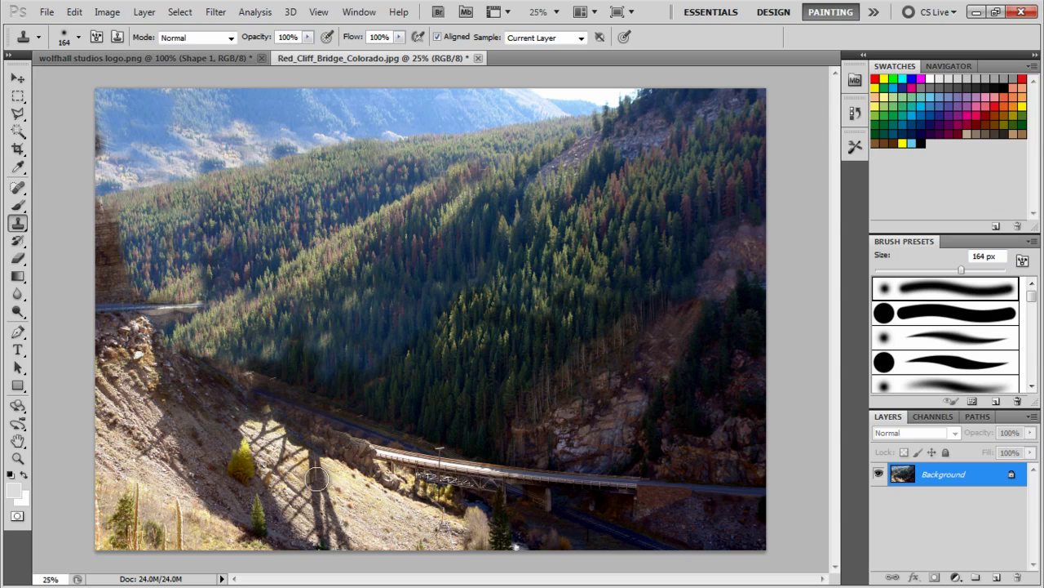
Step: Save the retouched photo as JPEG 'Red_Cliff_Bridge_Colorado back' in the cas wall folder
{"action": "left_click", "coordinate": [47, 12]}
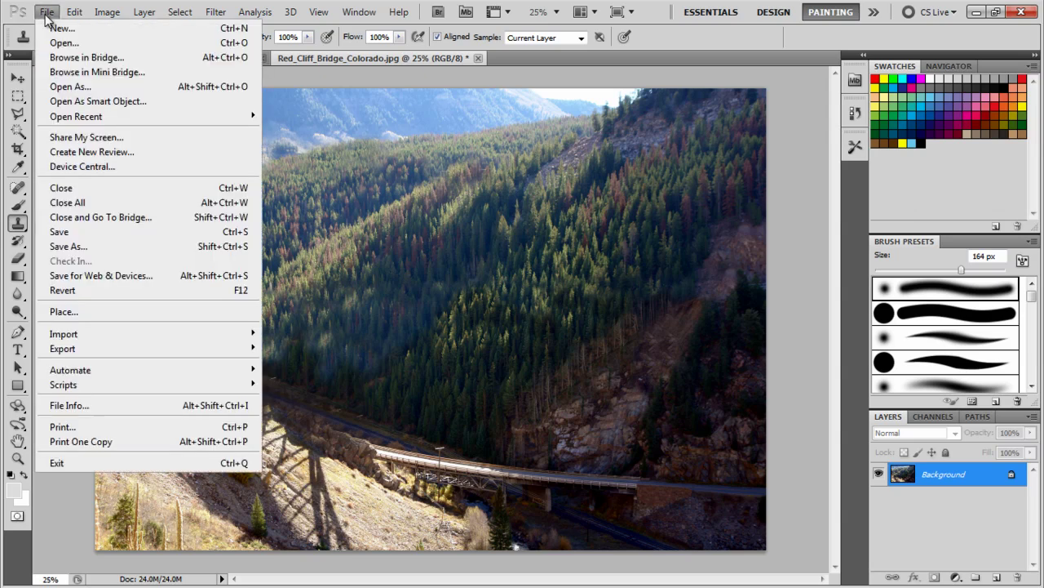
{"action": "left_click", "coordinate": [69, 247]}
{"action": "left_click", "coordinate": [321, 142]}
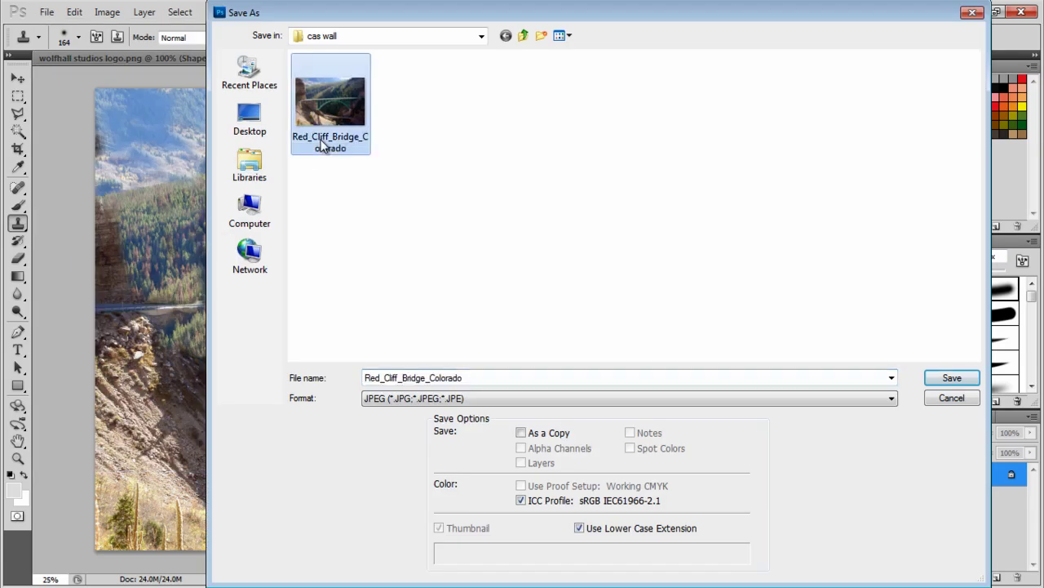
{"action": "left_click", "coordinate": [486, 377]}
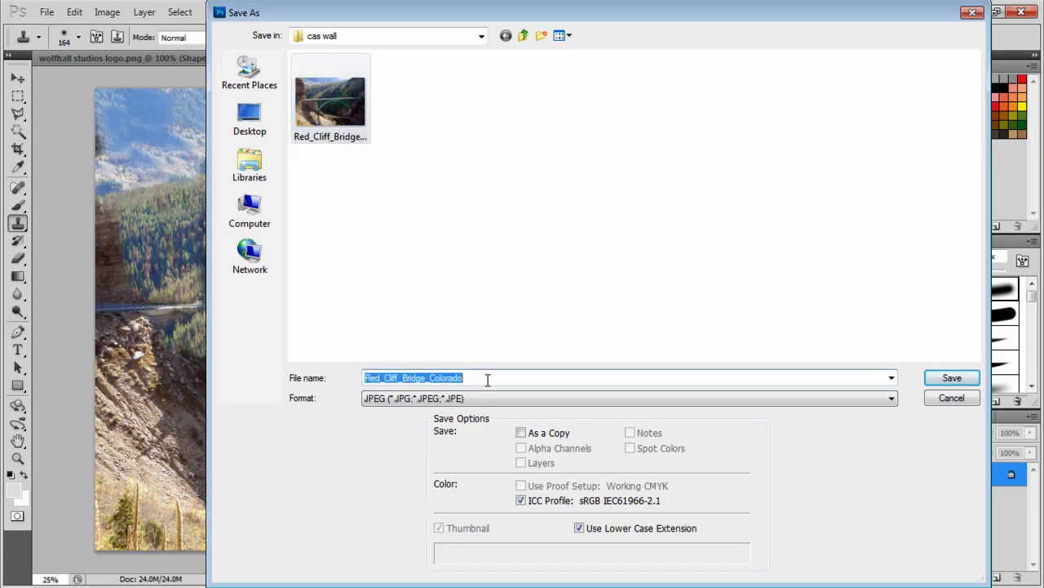
{"action": "left_click", "coordinate": [486, 380]}
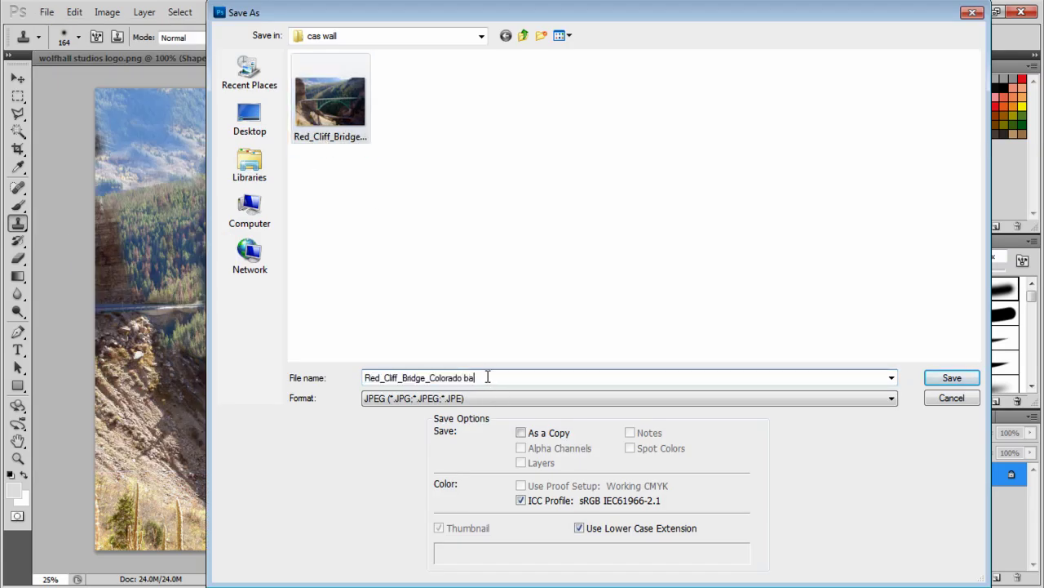
{"action": "left_click", "coordinate": [948, 379]}
{"action": "left_click", "coordinate": [629, 147]}
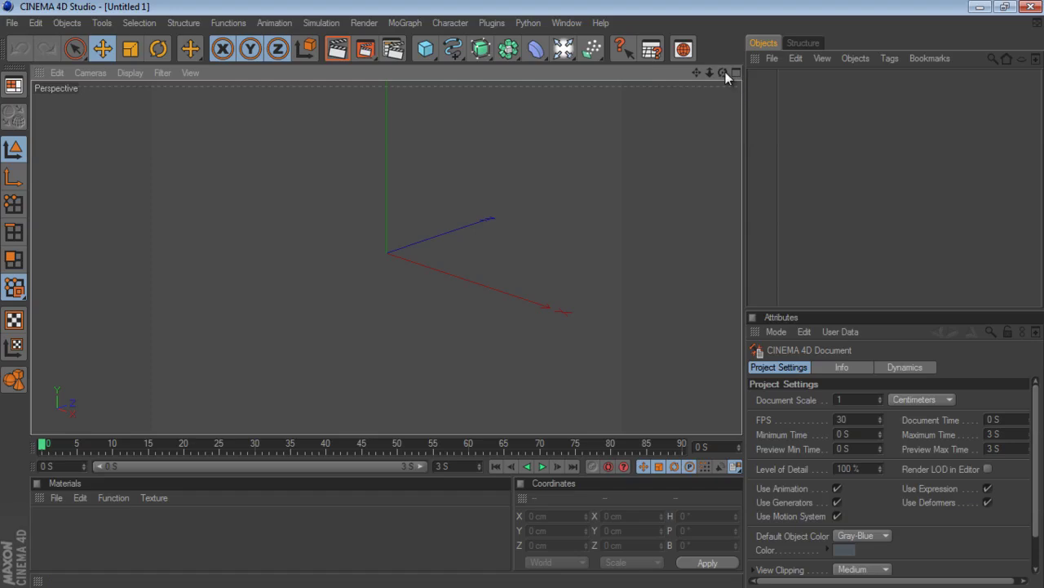
Step: Orbit the Cinema 4D Perspective view to a more level angle
{"action": "left_click_drag", "start_coordinate": [724, 72], "coordinate": [524, 300]}
Step: Create material Mat textured with Red_Cliff_Bridge_Colorado.jpg and apply it to the Background object
{"action": "left_click_drag", "start_coordinate": [563, 49], "coordinate": [723, 227]}
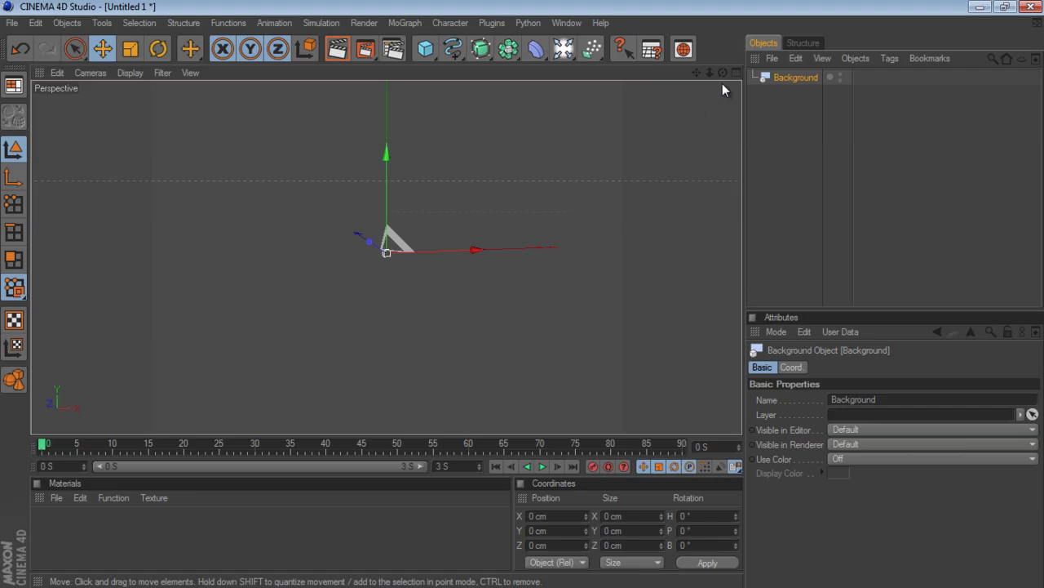
{"action": "left_click", "coordinate": [57, 498]}
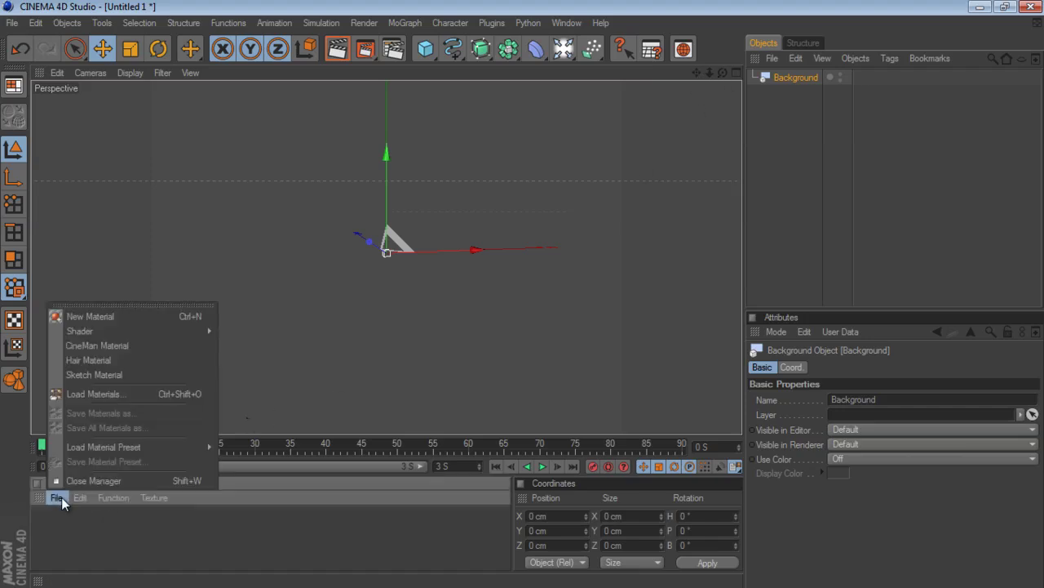
{"action": "left_click", "coordinate": [85, 317]}
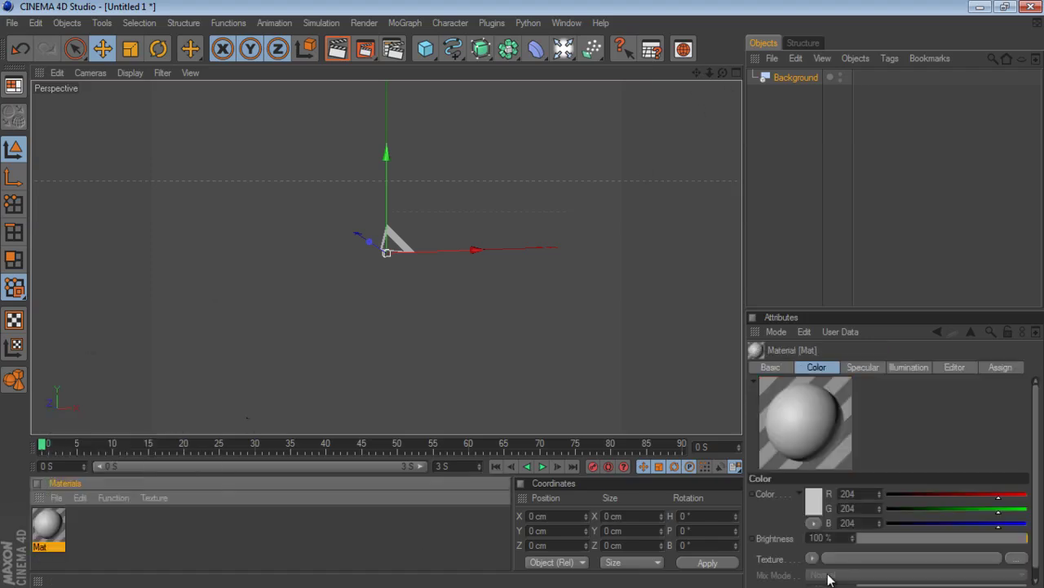
{"action": "left_click", "coordinate": [1022, 559]}
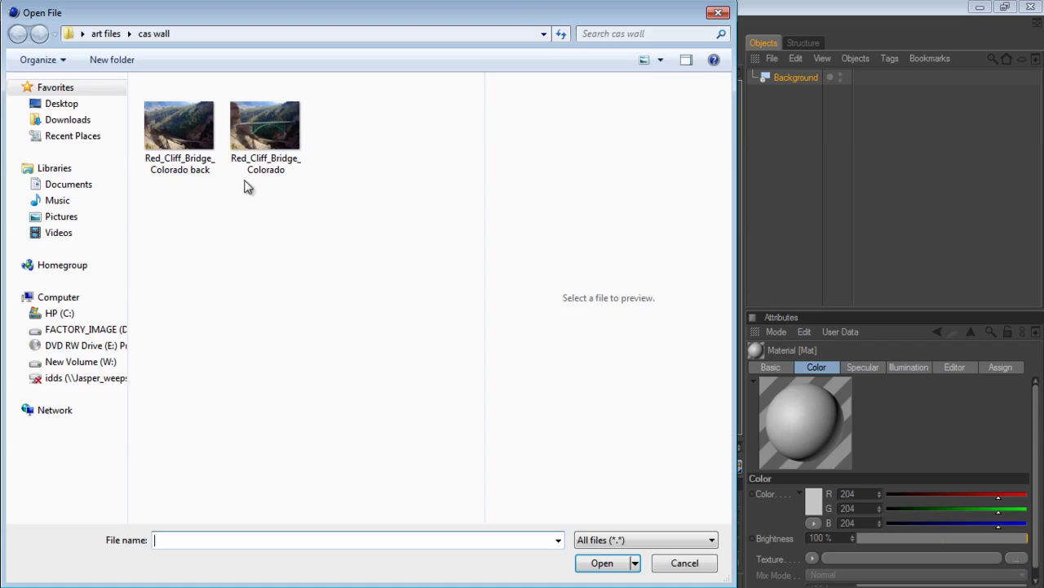
{"action": "double_click", "coordinate": [251, 133]}
{"action": "left_click", "coordinate": [548, 359]}
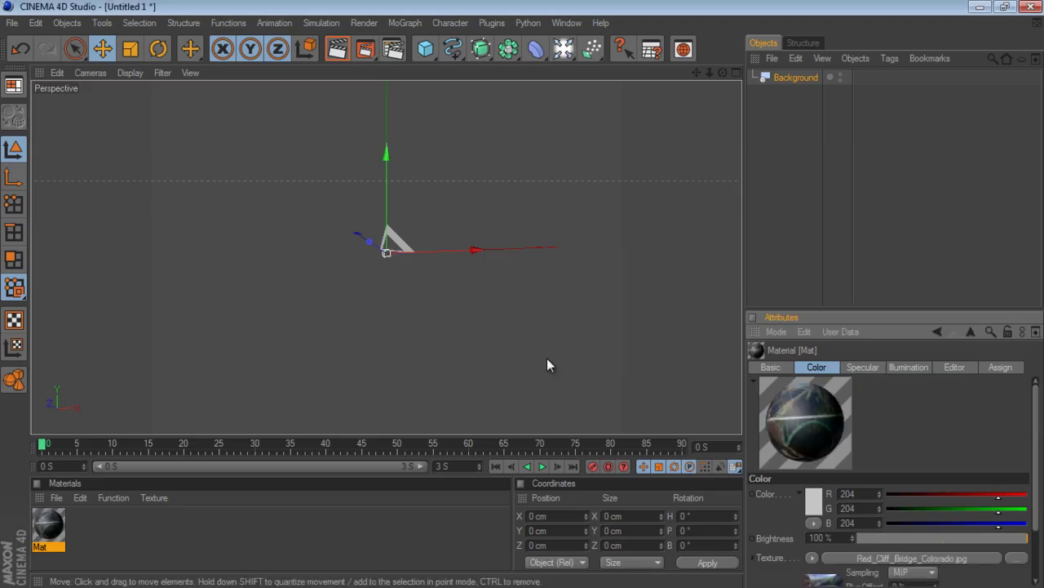
{"action": "left_click_drag", "start_coordinate": [49, 527], "coordinate": [791, 75]}
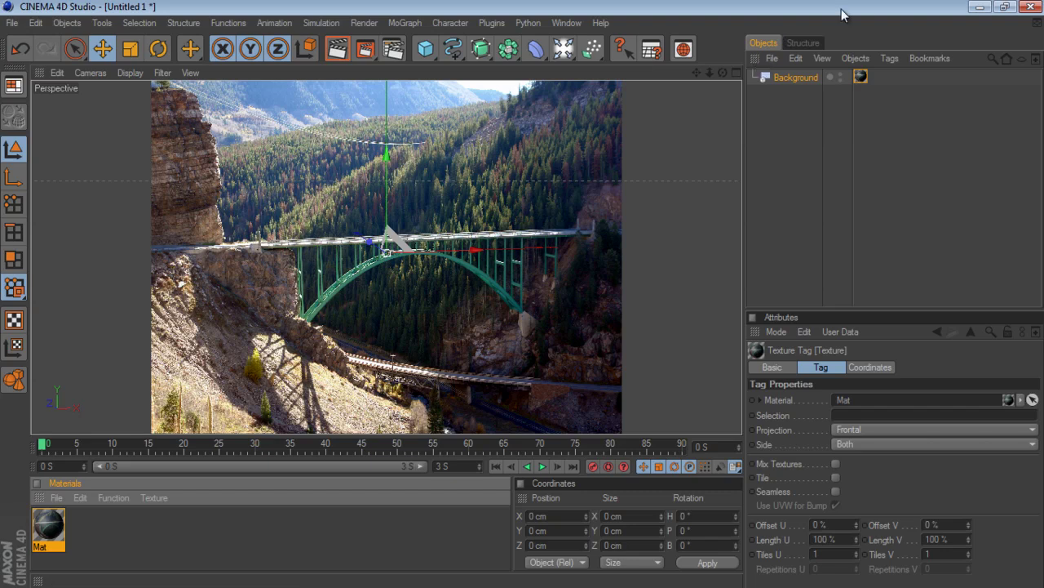
Step: In Render Settings, apply the HDV/HDTV 720 25 output preset (1280x720, 25 fps)
{"action": "left_click", "coordinate": [363, 23]}
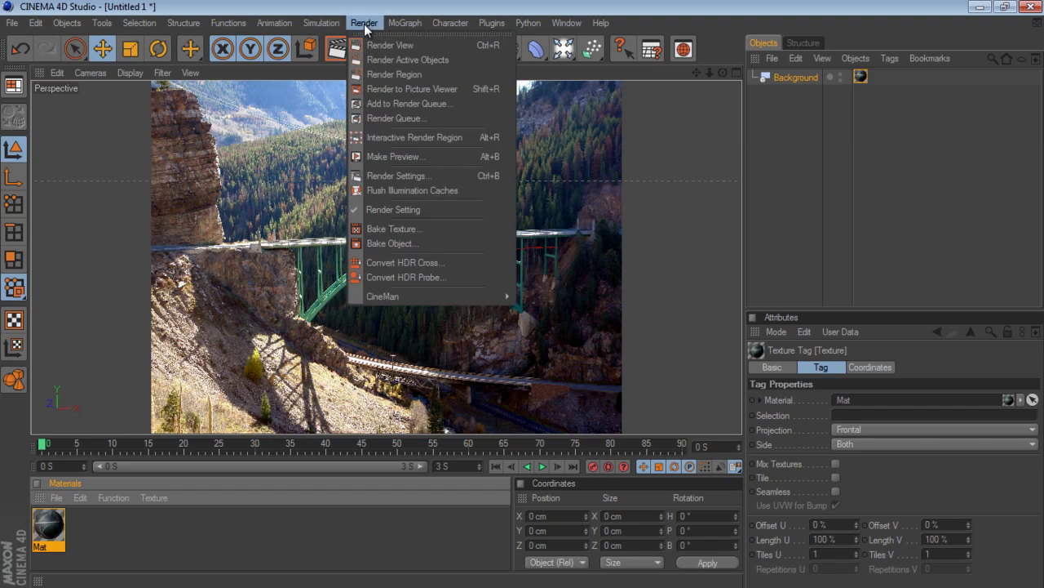
{"action": "left_click", "coordinate": [415, 178]}
{"action": "left_click", "coordinate": [173, 57]}
{"action": "left_click", "coordinate": [267, 64]}
{"action": "mouse_move", "coordinate": [284, 78]}
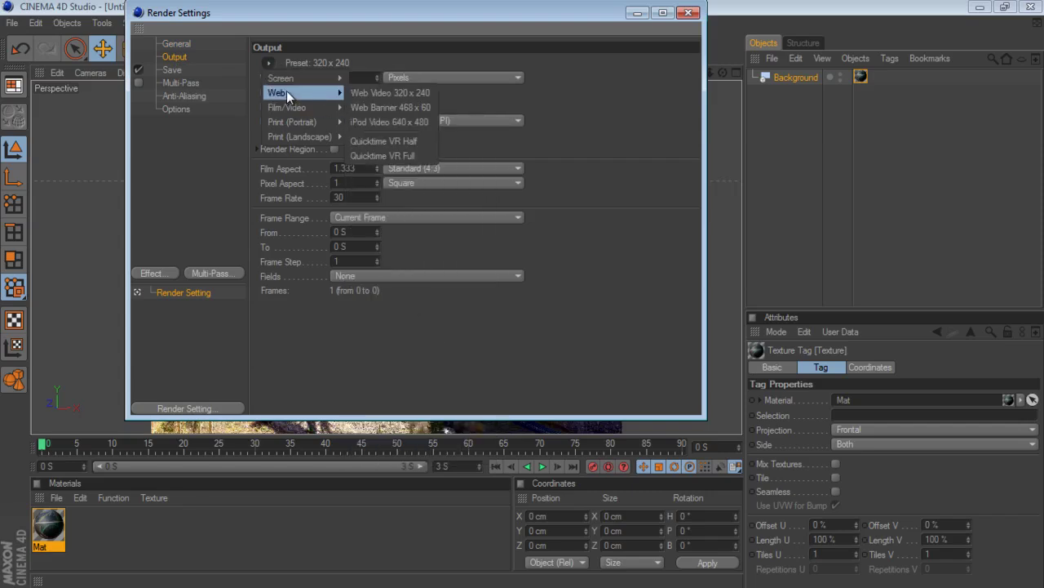
{"action": "mouse_move", "coordinate": [290, 112]}
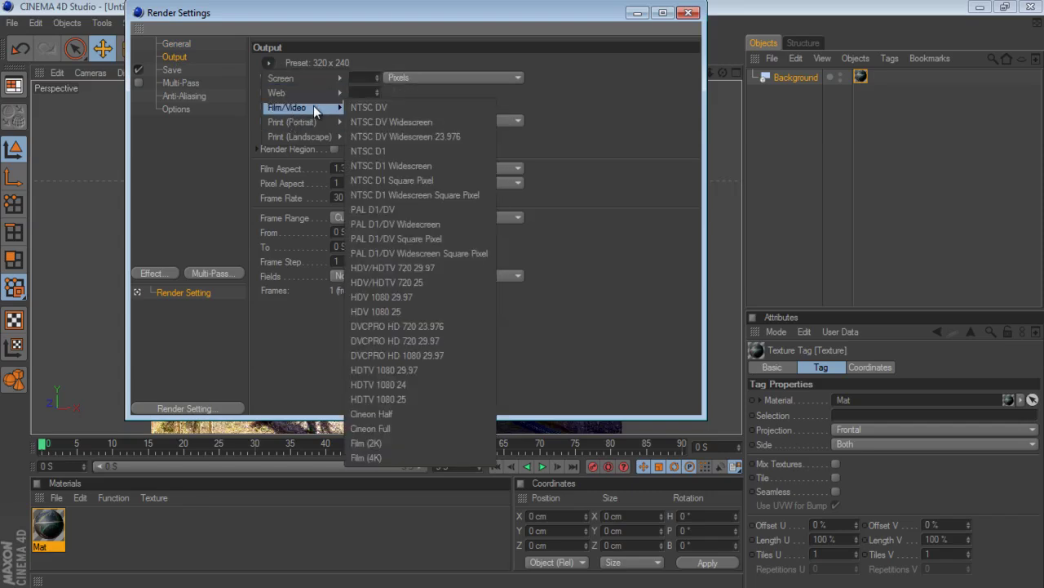
{"action": "left_click", "coordinate": [387, 282]}
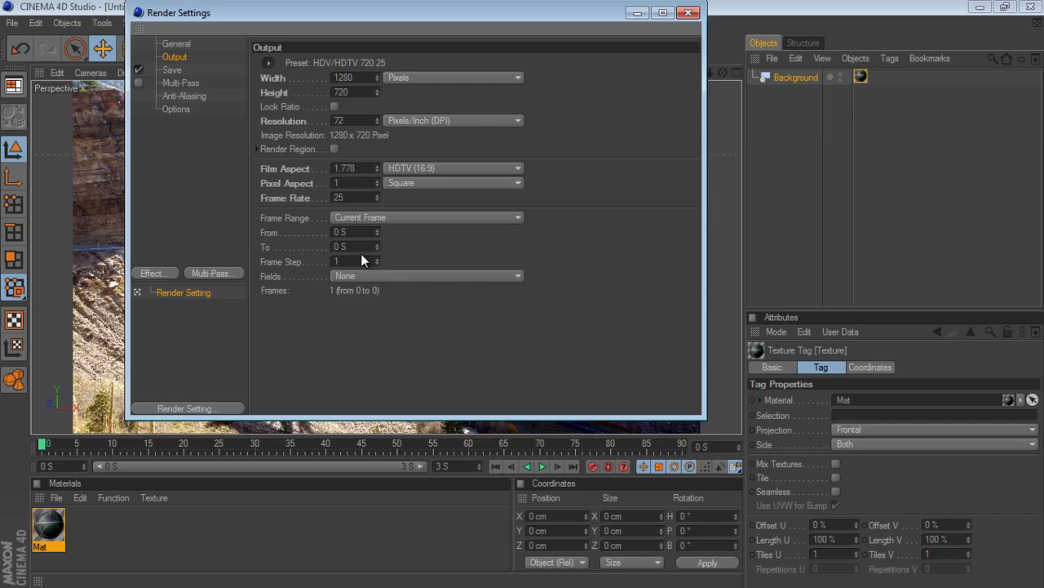
Step: Set anti-aliasing to Best and close the render settings
{"action": "left_click", "coordinate": [194, 95]}
{"action": "left_click", "coordinate": [364, 65]}
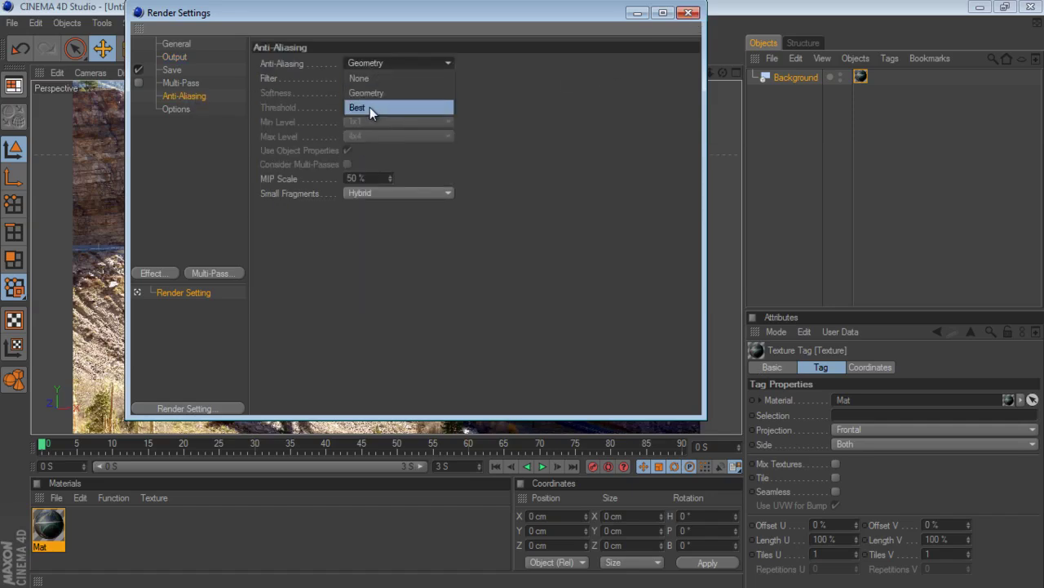
{"action": "left_click", "coordinate": [366, 107]}
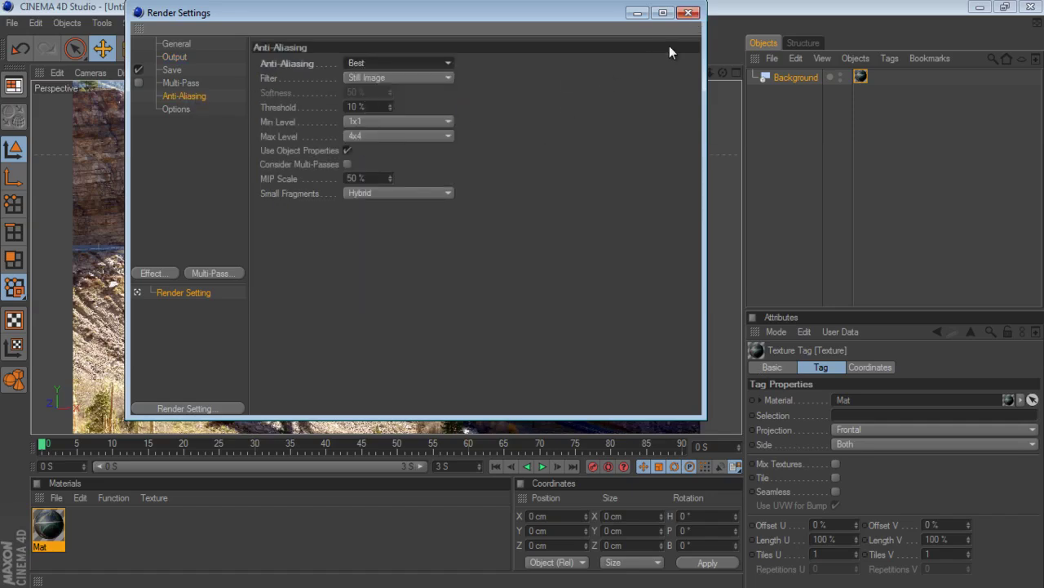
{"action": "left_click", "coordinate": [689, 12]}
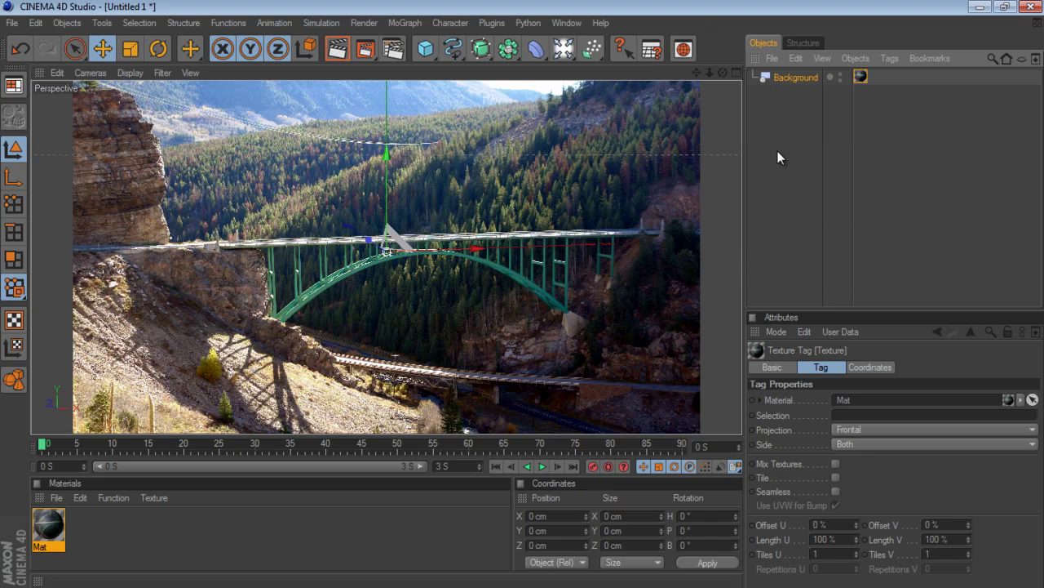
Step: Pan and orbit the camera to match the bridge photo's horizon, then add a 200 cm Cube
{"action": "left_click", "coordinate": [705, 121]}
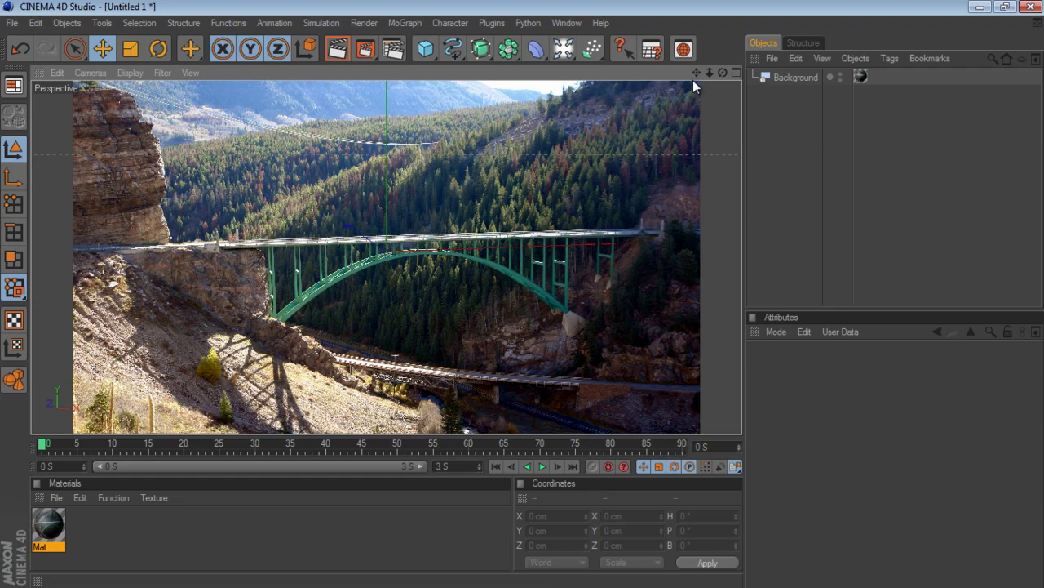
{"action": "mouse_move", "coordinate": [697, 72]}
{"action": "left_mouse_down"}
{"action": "mouse_move", "coordinate": [522, 294]}
{"action": "mouse_move", "coordinate": [699, 70]}
{"action": "left_mouse_up"}
{"action": "left_click_drag", "start_coordinate": [522, 294], "coordinate": [523, 299]}
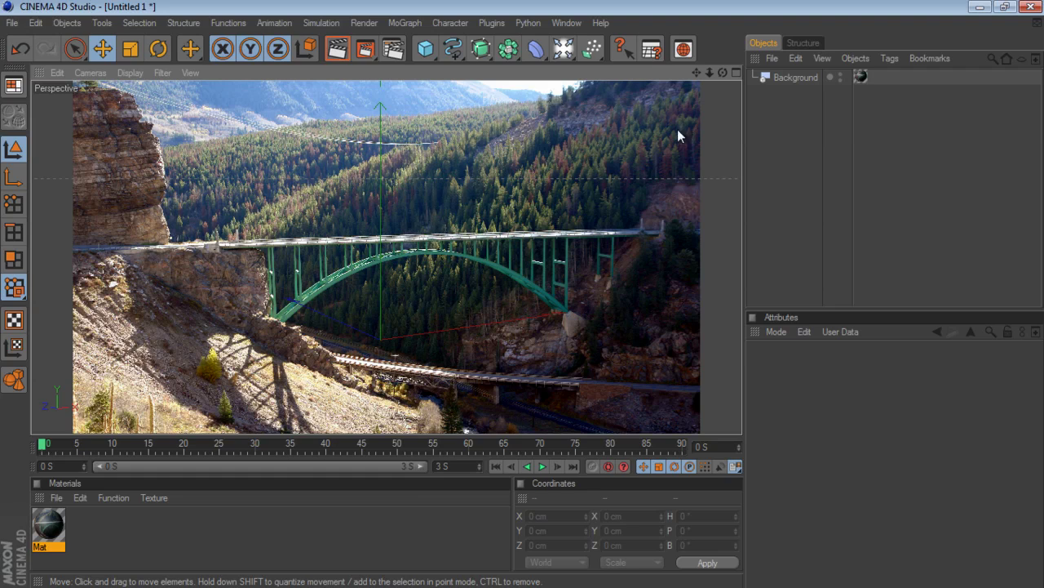
{"action": "left_click_drag", "start_coordinate": [723, 75], "coordinate": [524, 298]}
{"action": "left_click_drag", "start_coordinate": [722, 72], "coordinate": [522, 299]}
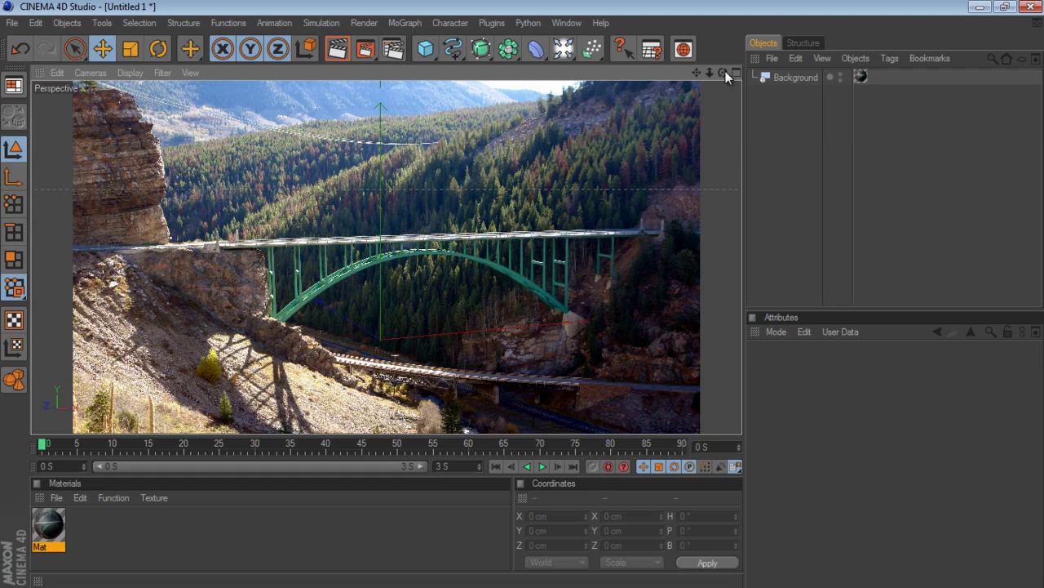
{"action": "left_click_drag", "start_coordinate": [725, 72], "coordinate": [523, 293]}
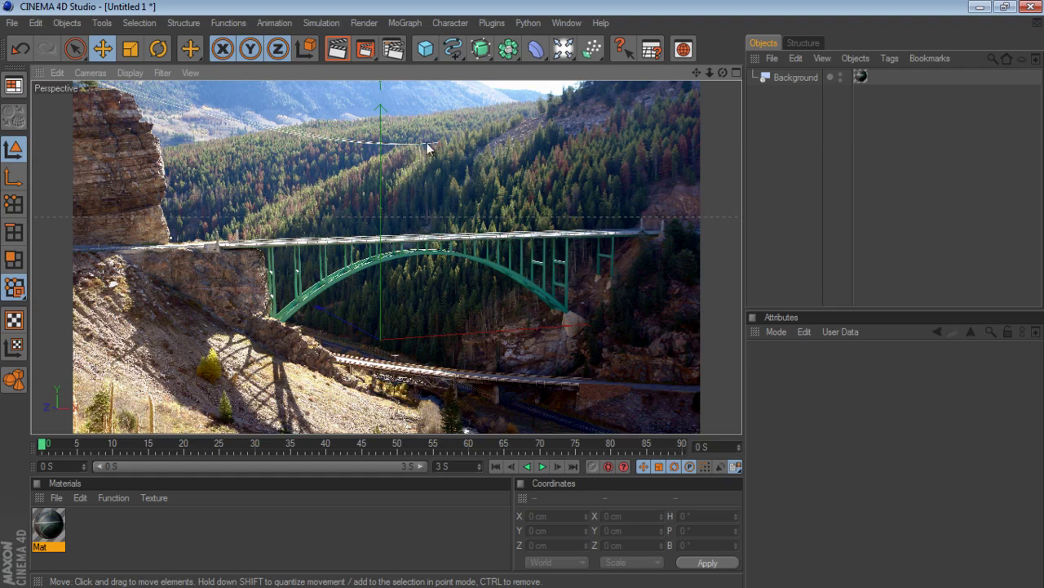
{"action": "left_click_drag", "start_coordinate": [425, 49], "coordinate": [452, 63]}
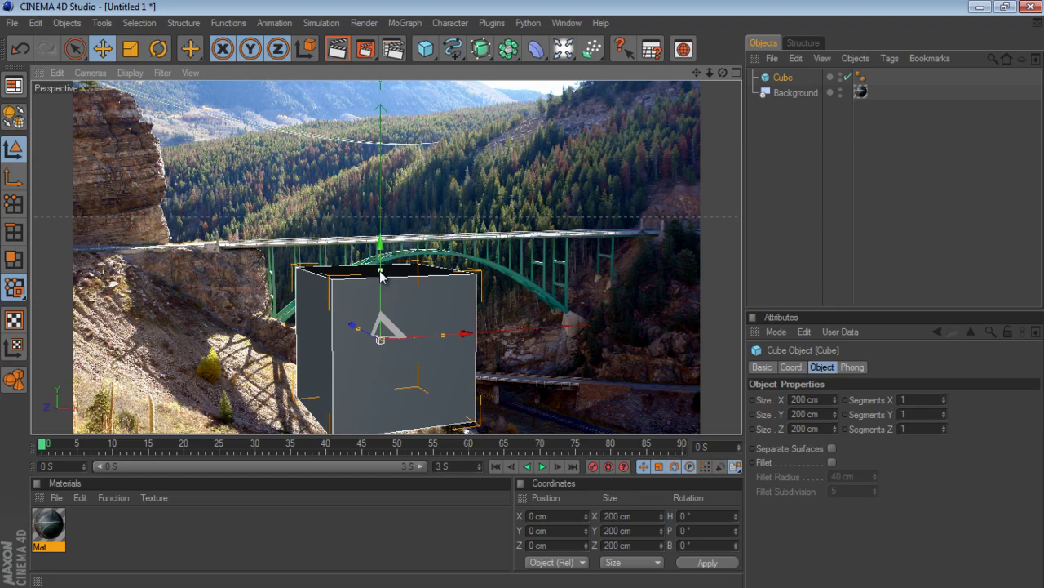
Step: Resize the cube into a thin road-deck slab of about 1116 × 3.4 × 92 cm
{"action": "left_click_drag", "start_coordinate": [380, 271], "coordinate": [444, 336]}
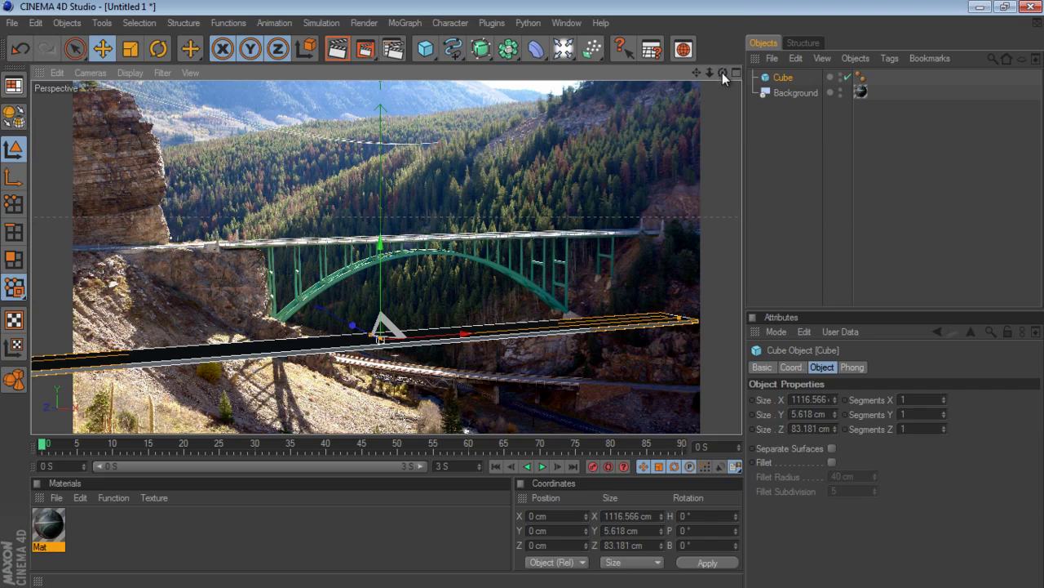
{"action": "left_click_drag", "start_coordinate": [723, 73], "coordinate": [523, 292]}
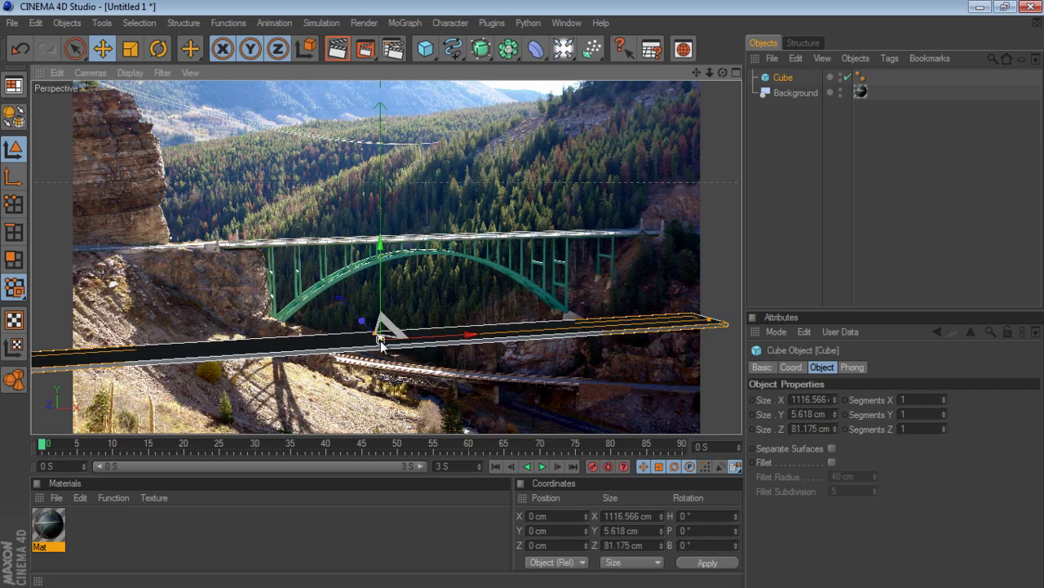
{"action": "left_click_drag", "start_coordinate": [382, 344], "coordinate": [523, 295]}
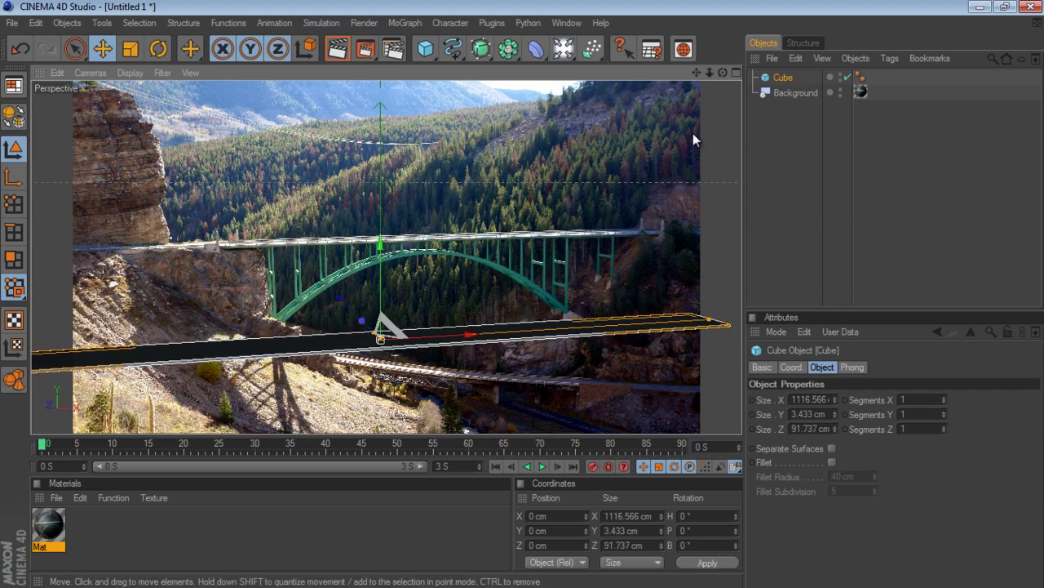
Step: Pan and orbit the camera so the slab lies level along the green arch bridge's deck
{"action": "left_click_drag", "start_coordinate": [698, 73], "coordinate": [523, 293]}
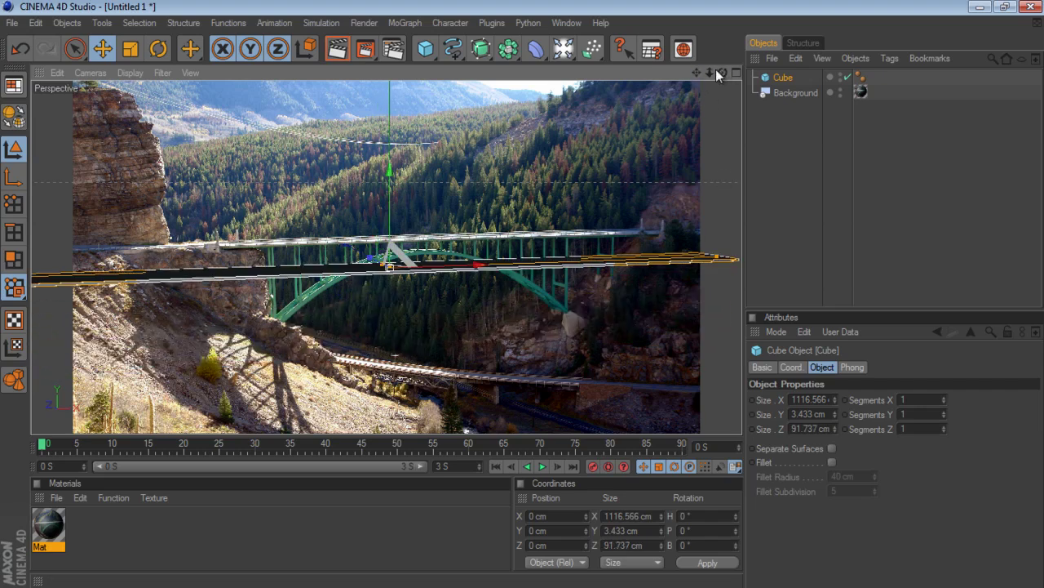
{"action": "left_click_drag", "start_coordinate": [717, 71], "coordinate": [521, 294]}
{"action": "left_click_drag", "start_coordinate": [721, 73], "coordinate": [522, 295]}
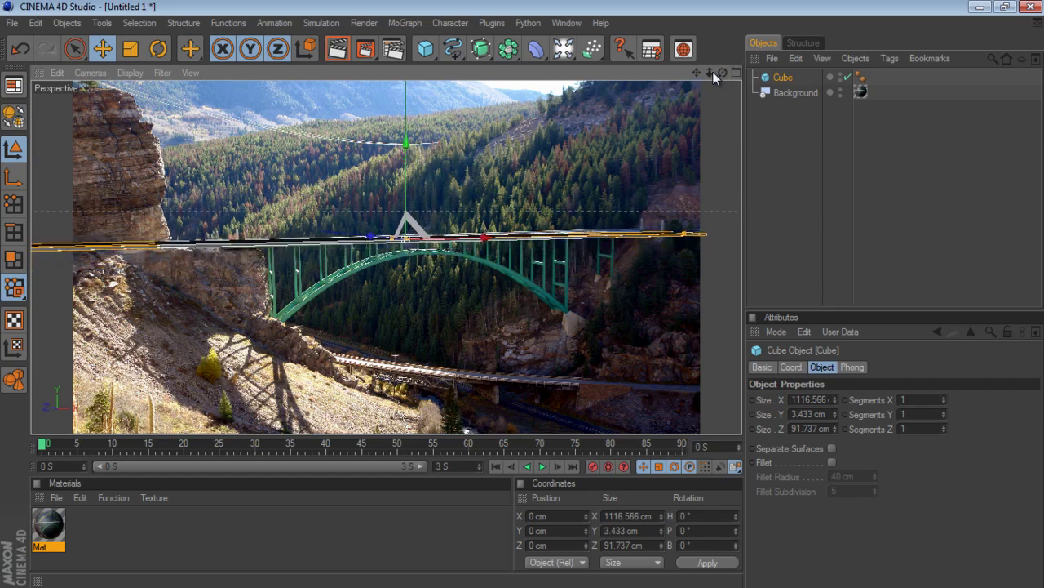
{"action": "left_click_drag", "start_coordinate": [722, 72], "coordinate": [522, 293]}
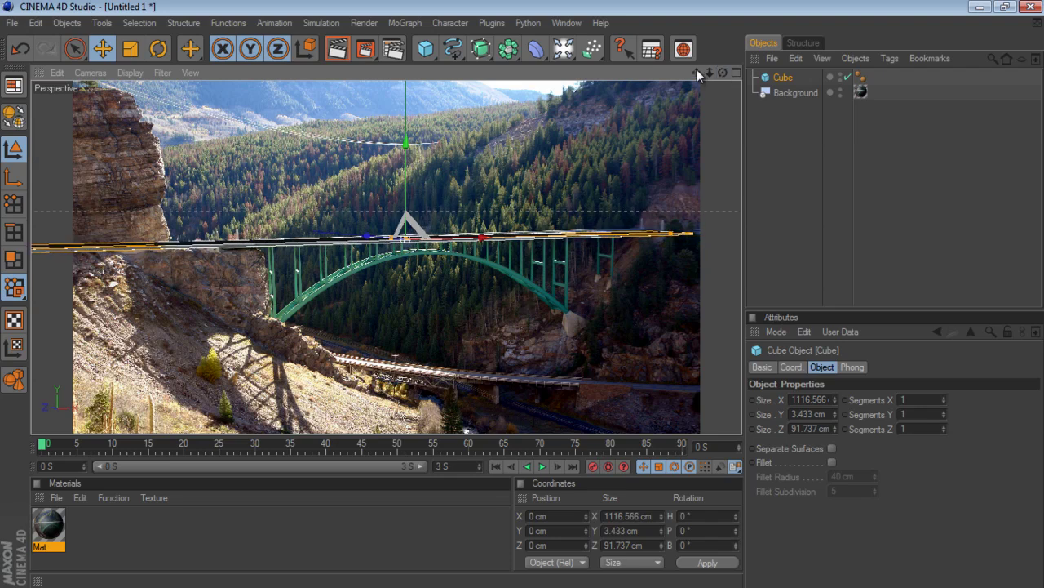